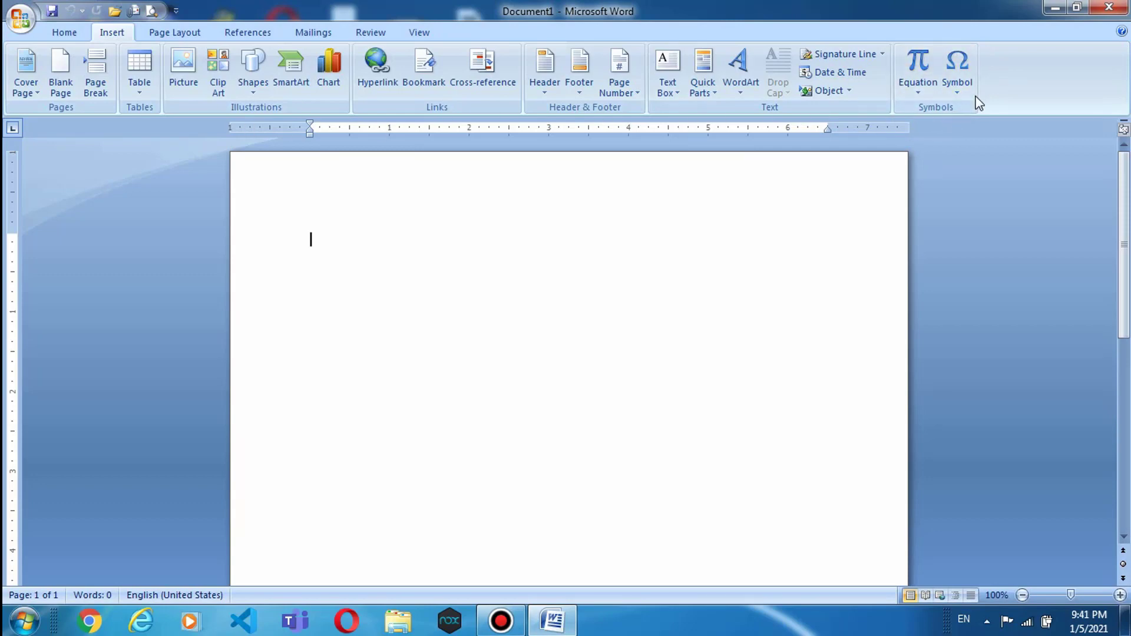
- Insert the built-in Area of Circle equation A = πr² and put the caret on a new line below it
click(919, 104)
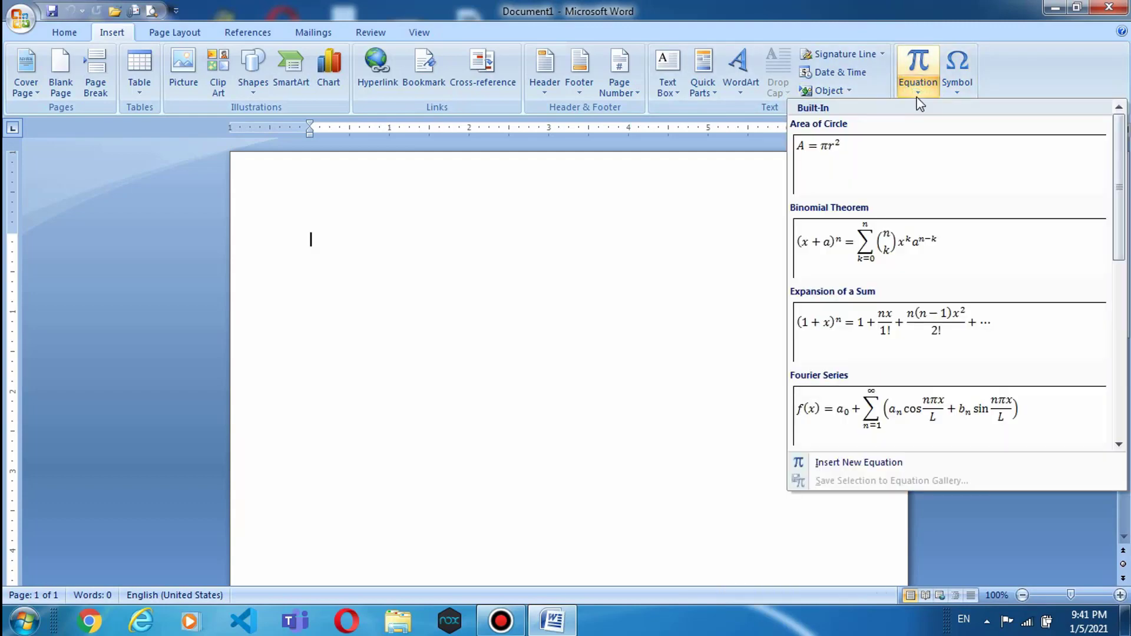
click(959, 95)
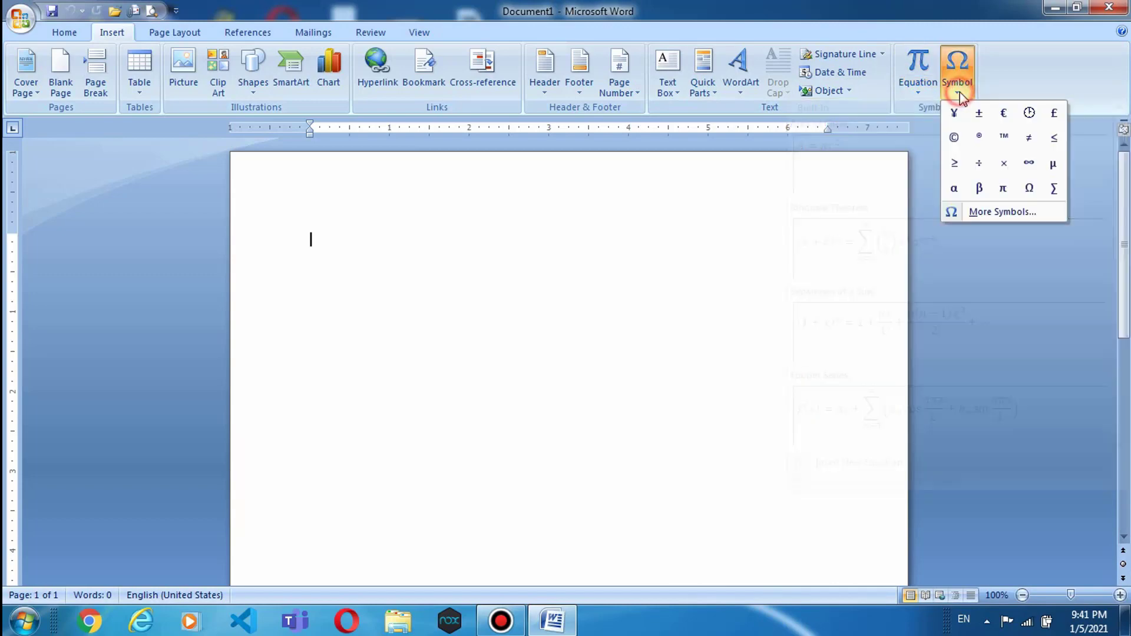
click(927, 94)
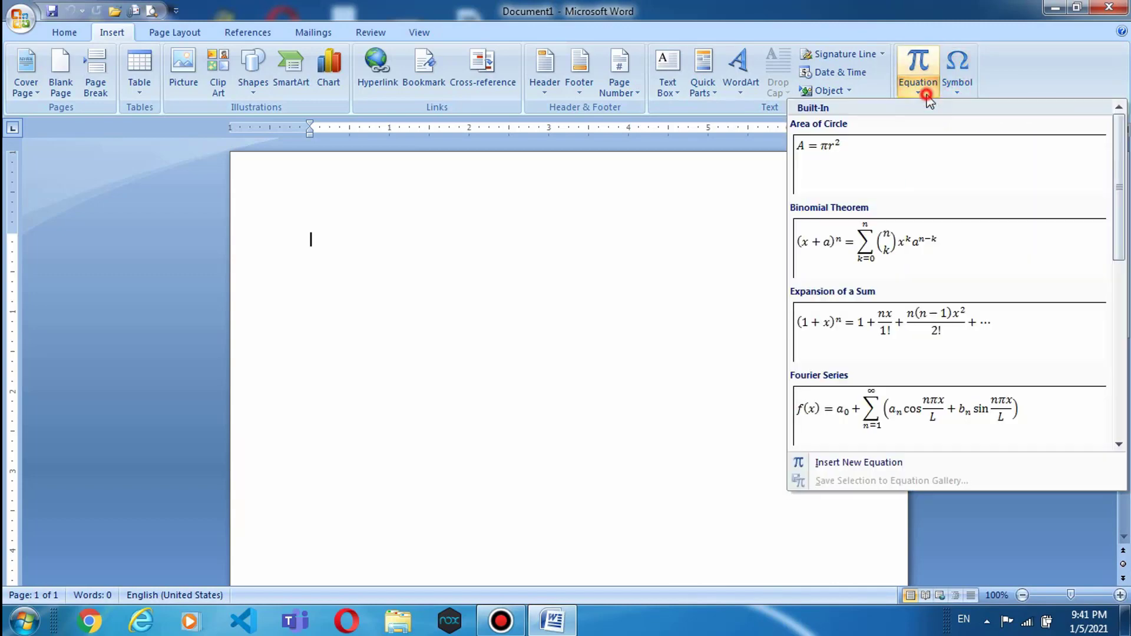
click(849, 161)
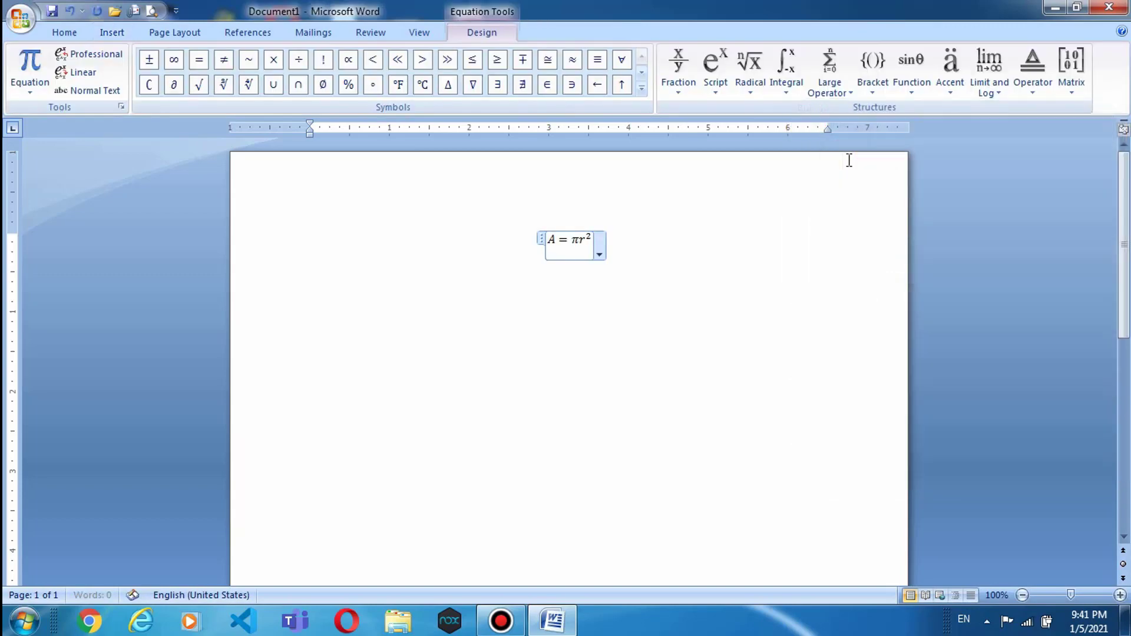
click(627, 260)
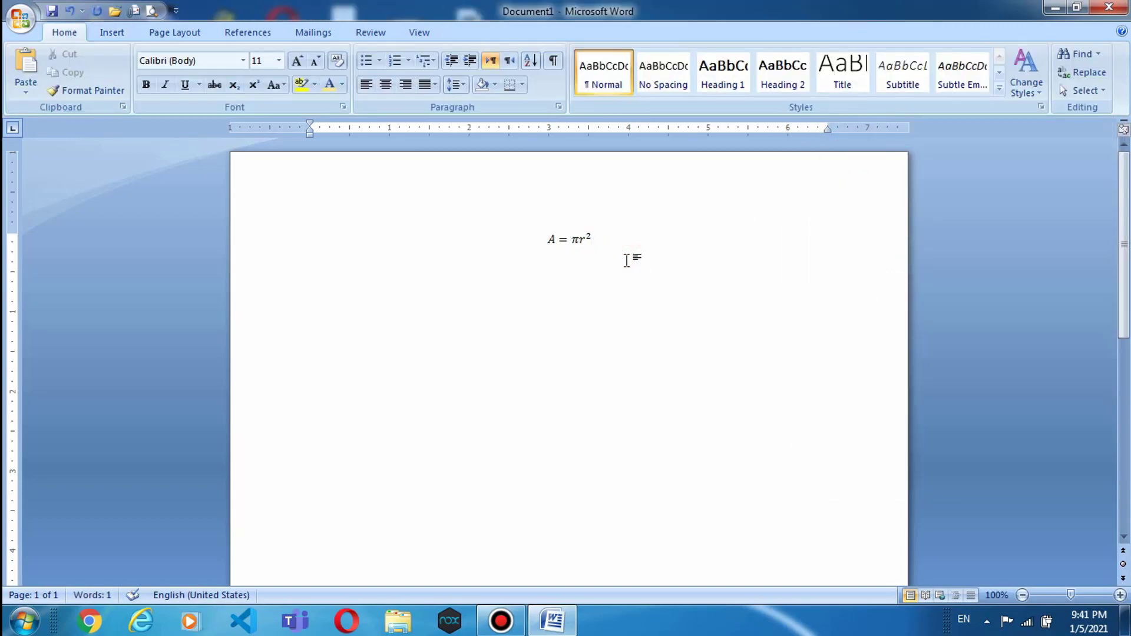
double_click(311, 264)
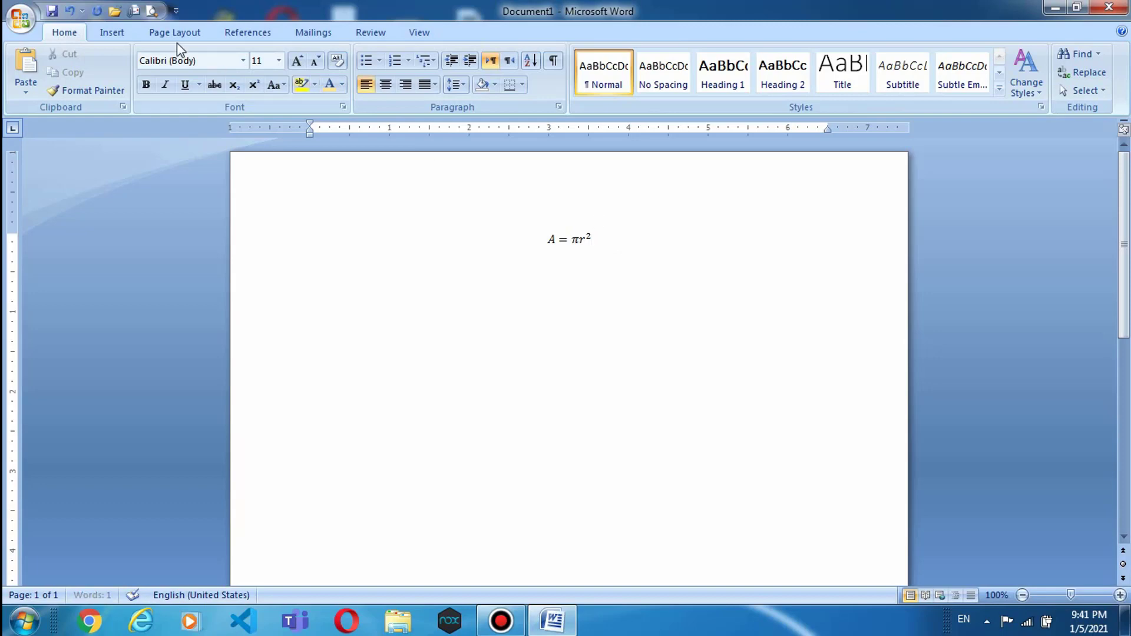
click(110, 32)
- Insert the built-in Pythagorean Theorem a² + b² = c² from the equation gallery and start a new line beneath it
click(918, 93)
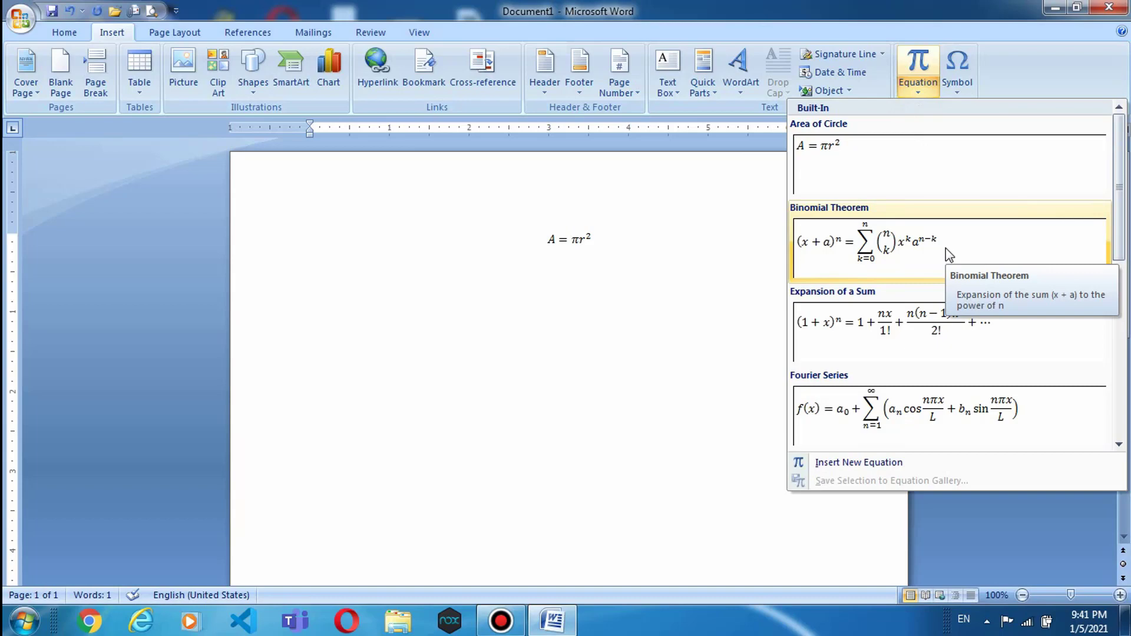
scroll(946, 249, down, 3)
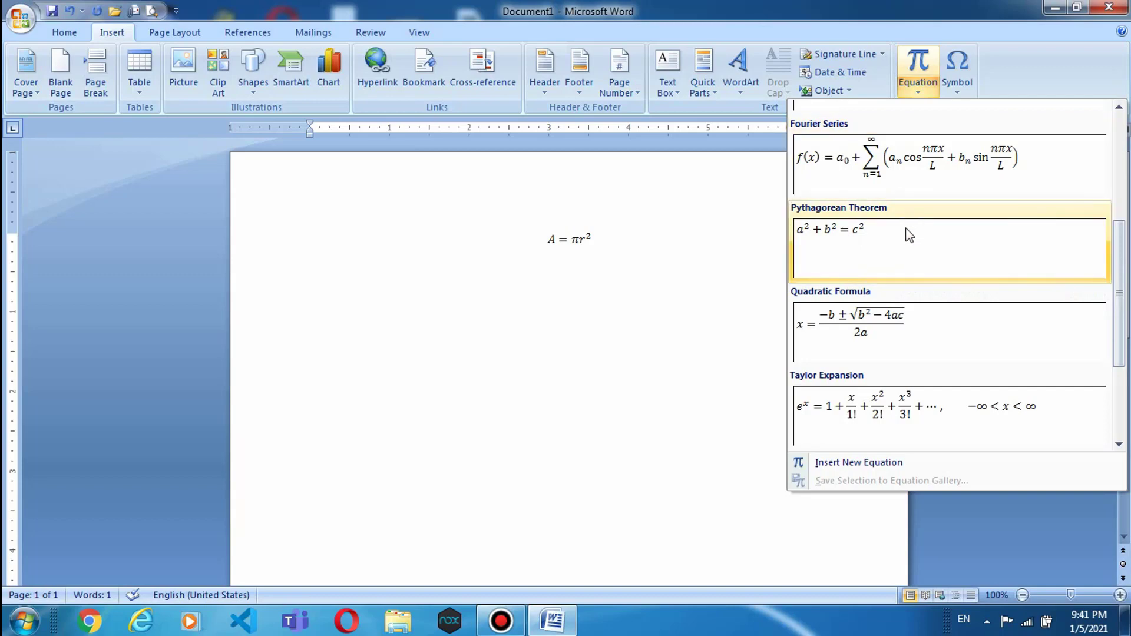
click(864, 238)
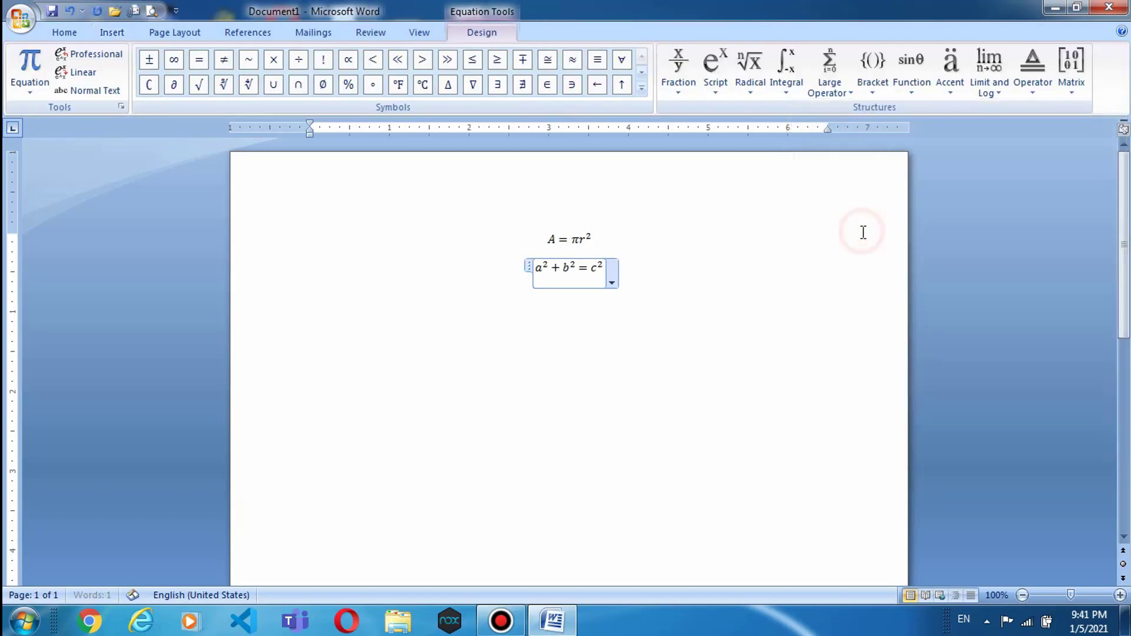
click(737, 323)
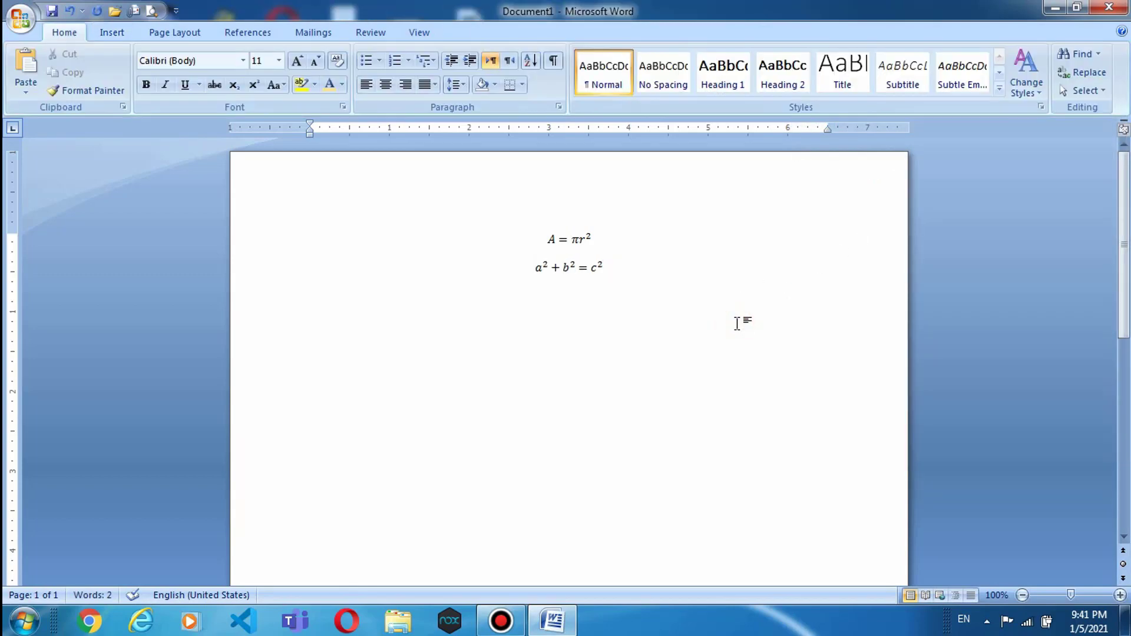
key(Return)
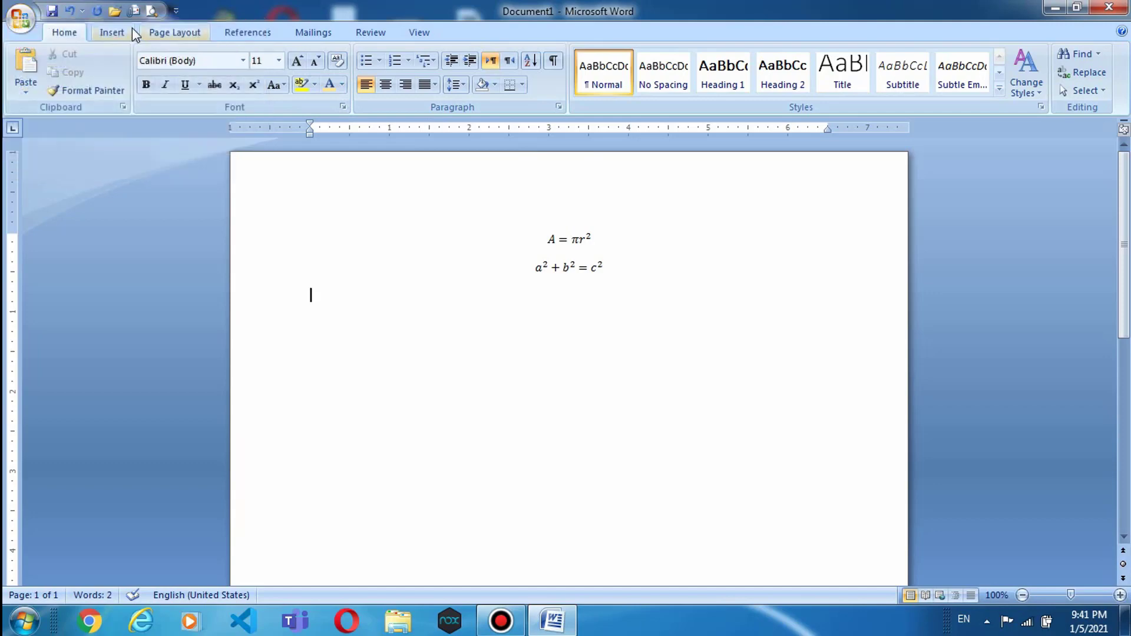
- Insert the built-in Quadratic Formula below a² + b² = c² and put the caret on a line beneath it
click(112, 33)
click(930, 93)
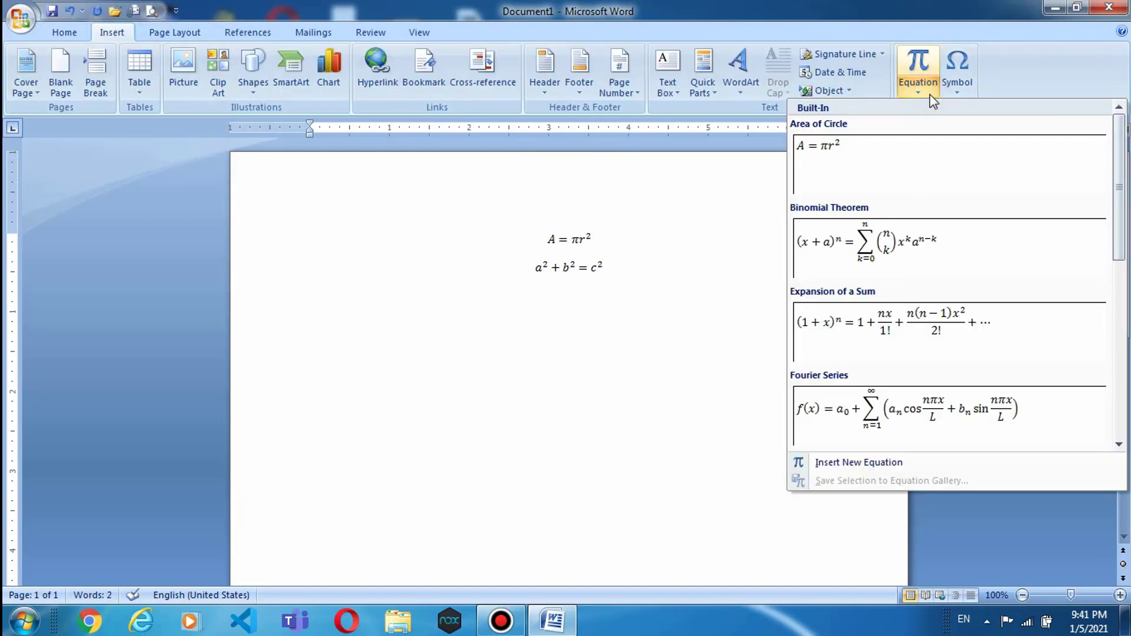
scroll(923, 248, down, 3)
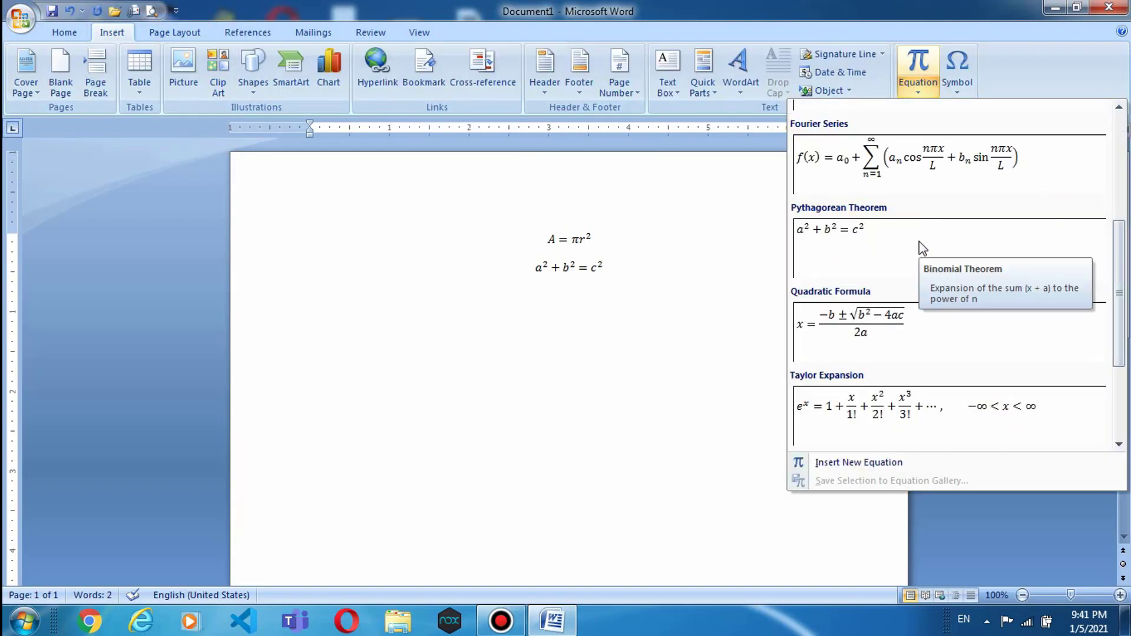
click(861, 317)
click(771, 394)
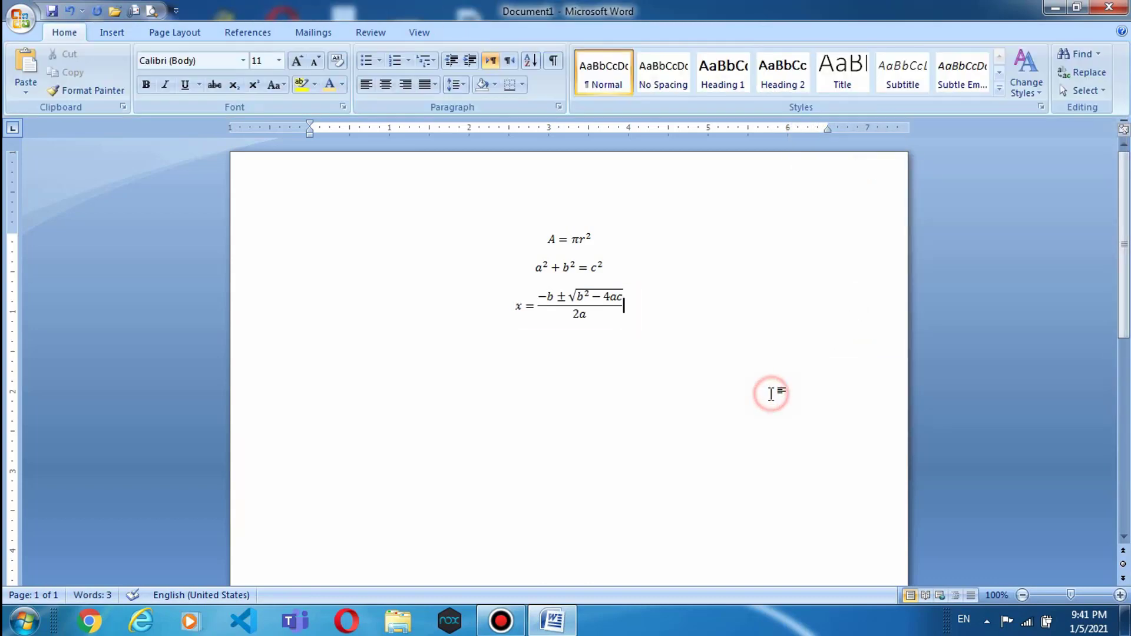
double_click(311, 336)
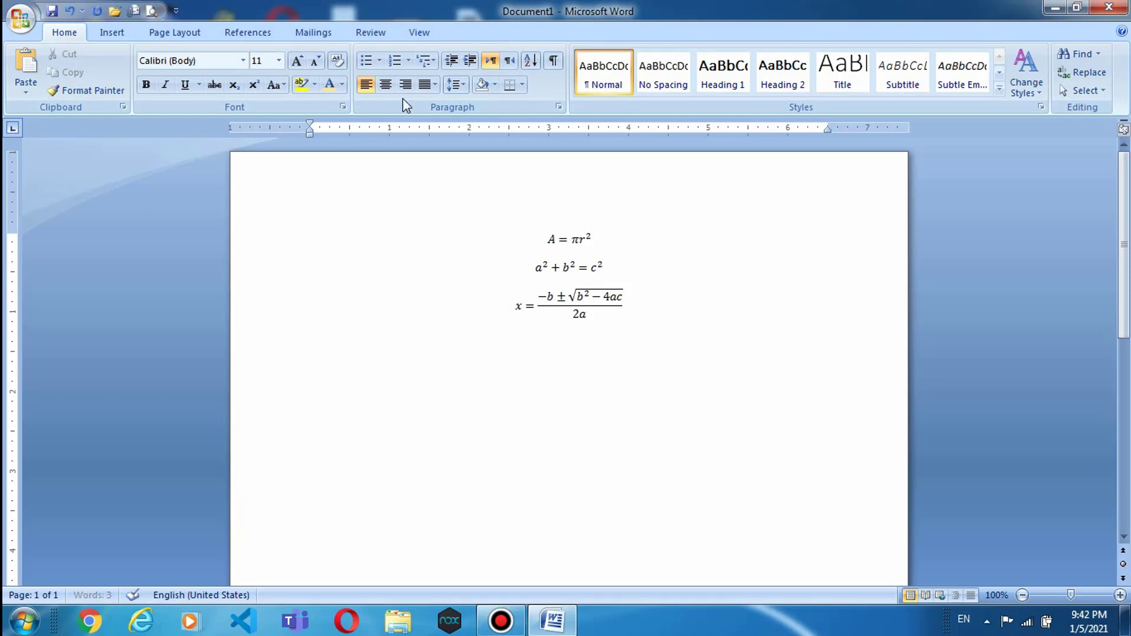
click(111, 32)
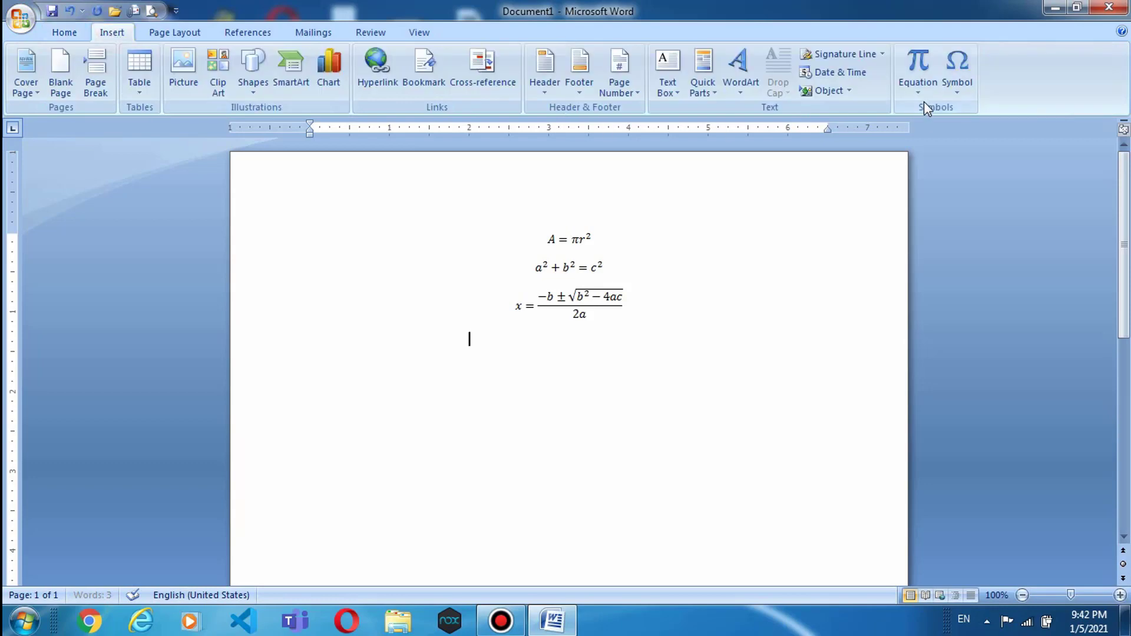
- Start a new blank equation below the quadratic formula and show the Fraction templates
click(921, 88)
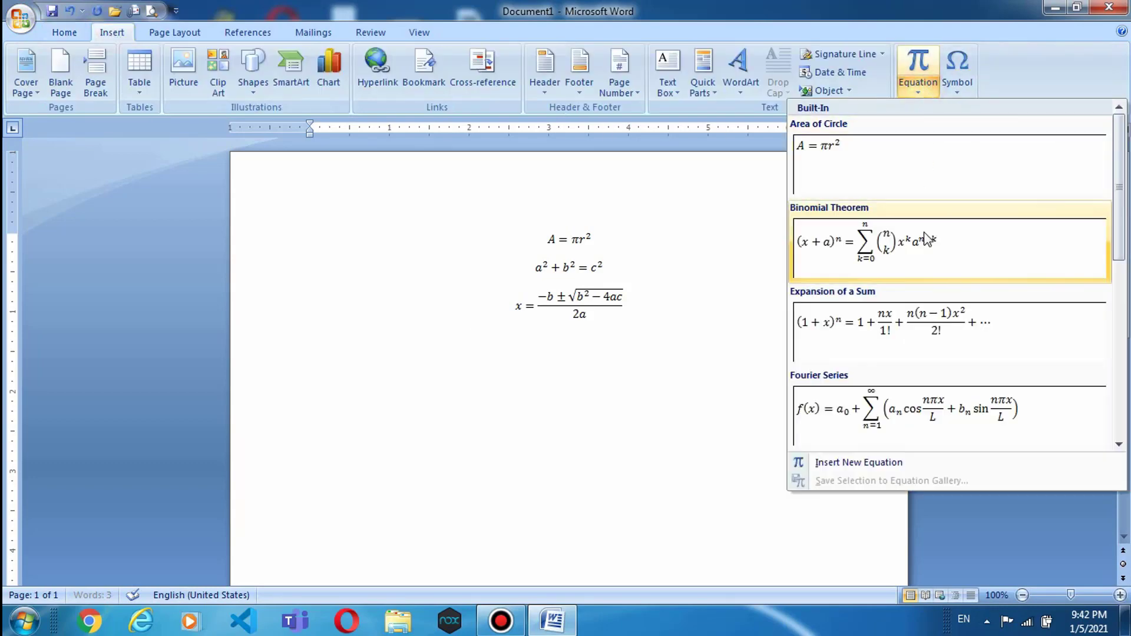
click(861, 468)
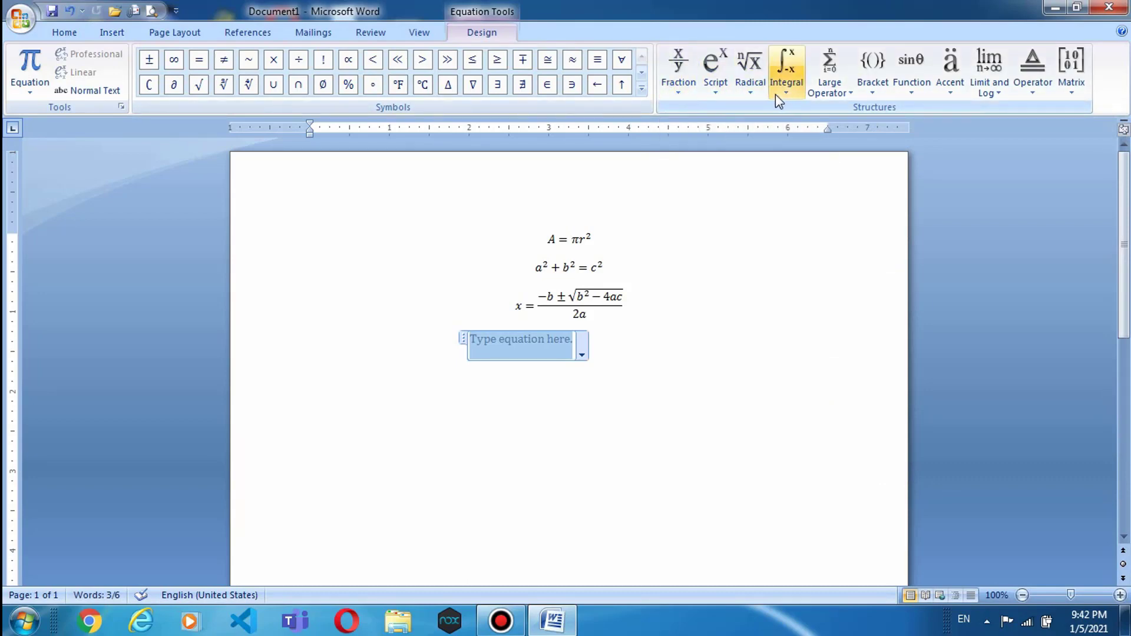
click(682, 103)
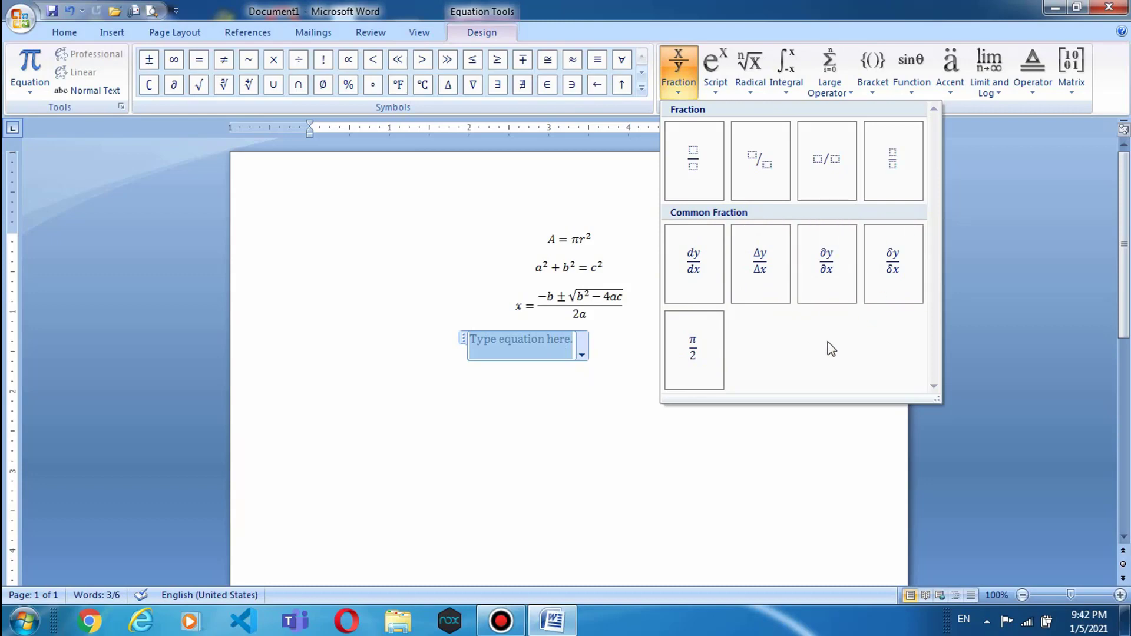
- Browse the Script, Radical and Integral templates, then insert a Summation with limits above and below
click(717, 87)
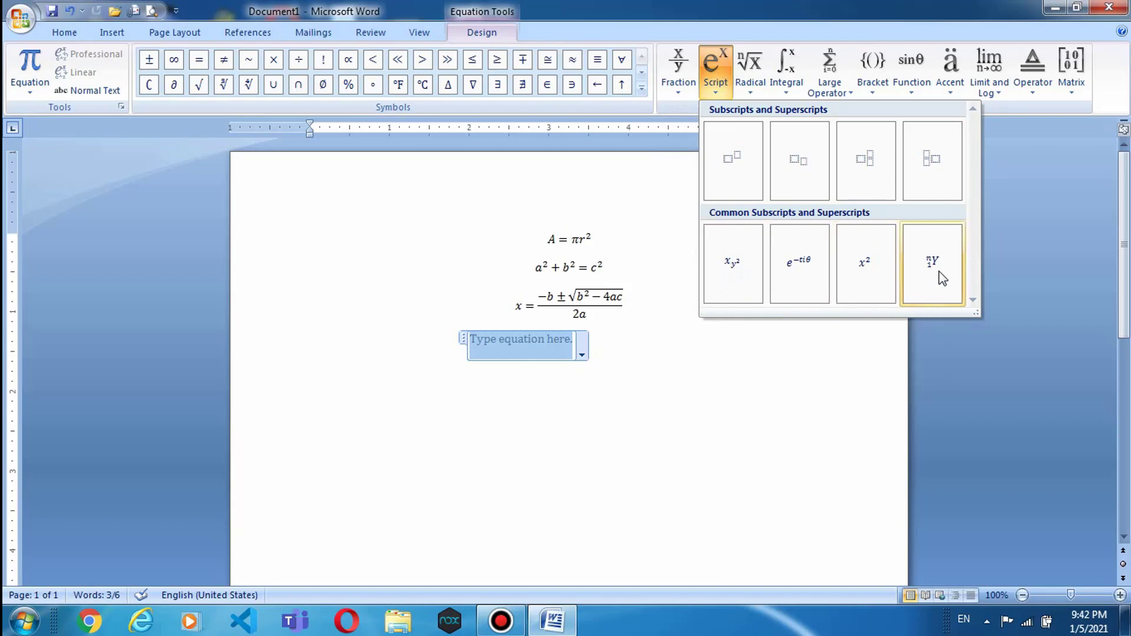
click(755, 89)
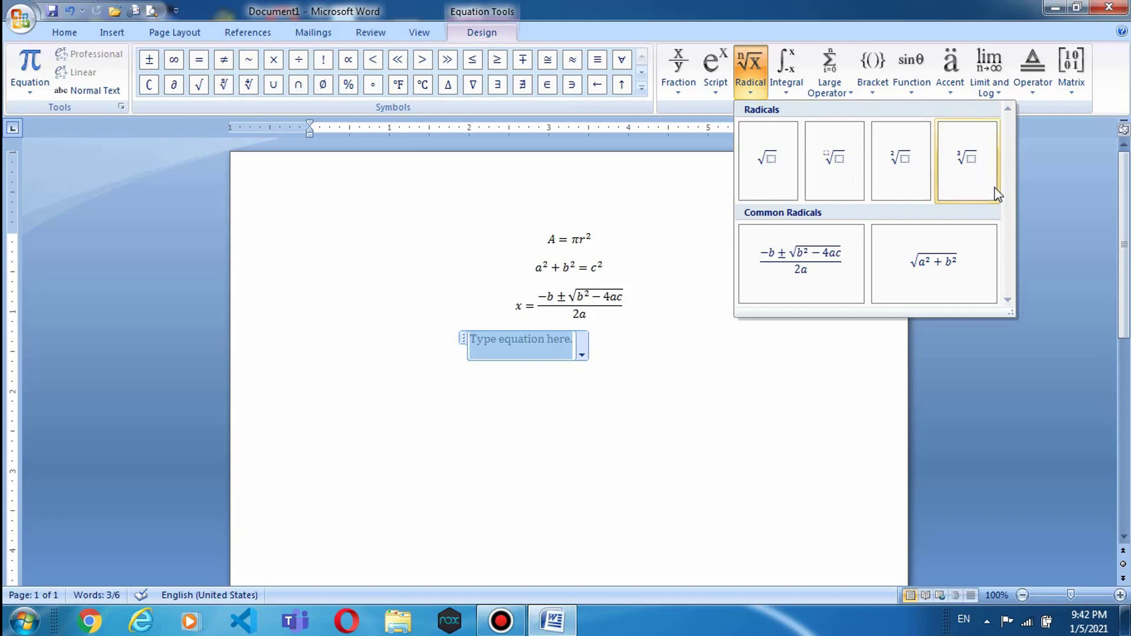
click(791, 93)
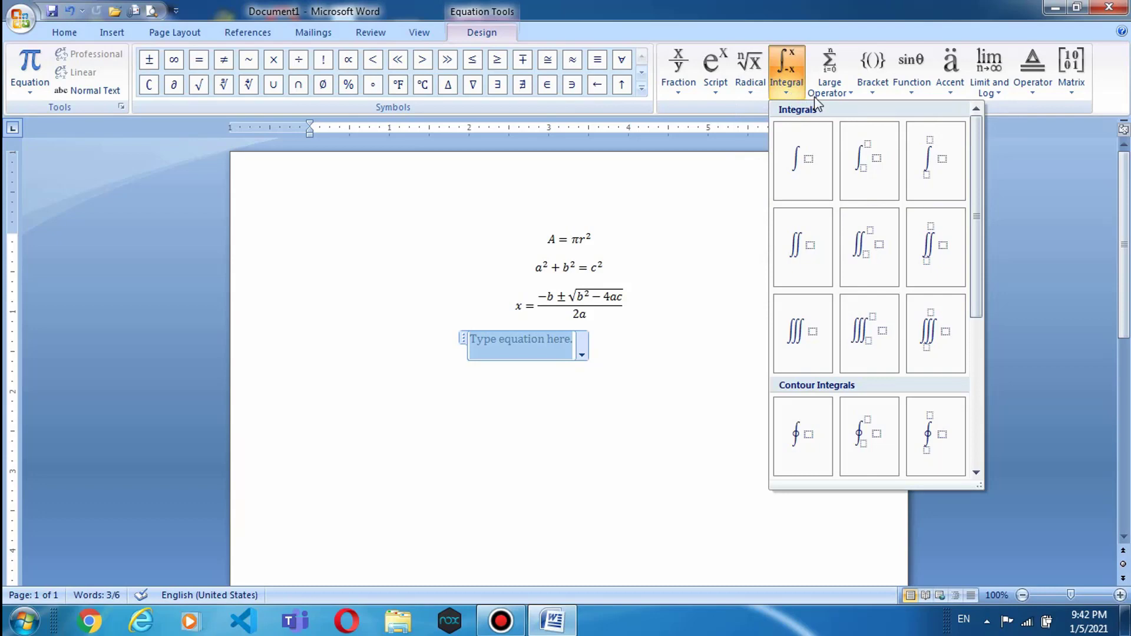
click(852, 99)
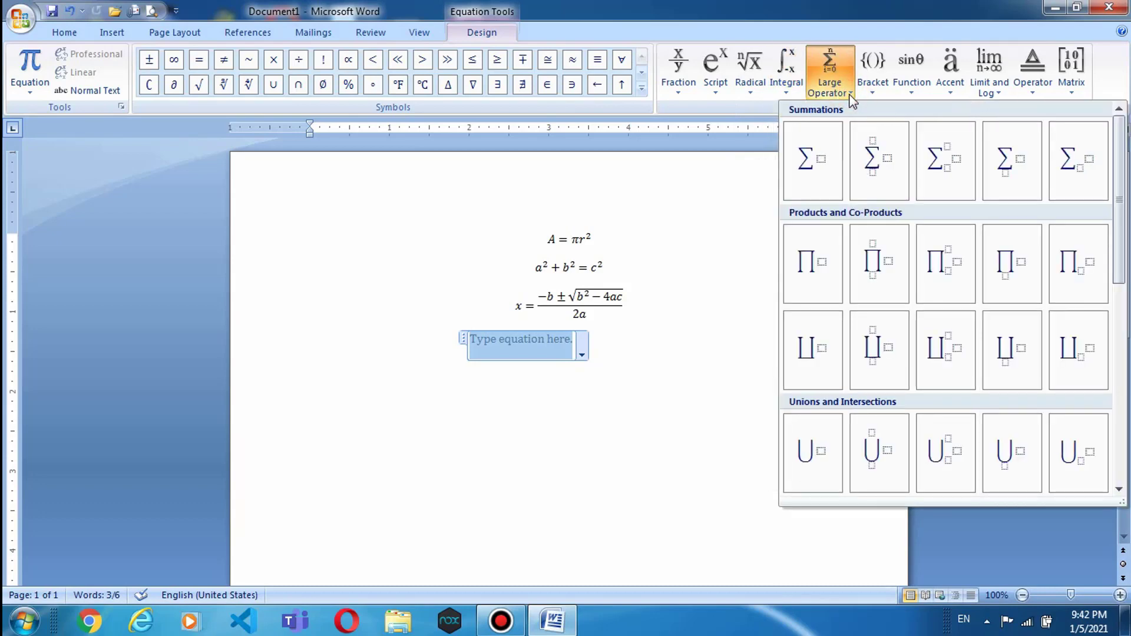
click(878, 168)
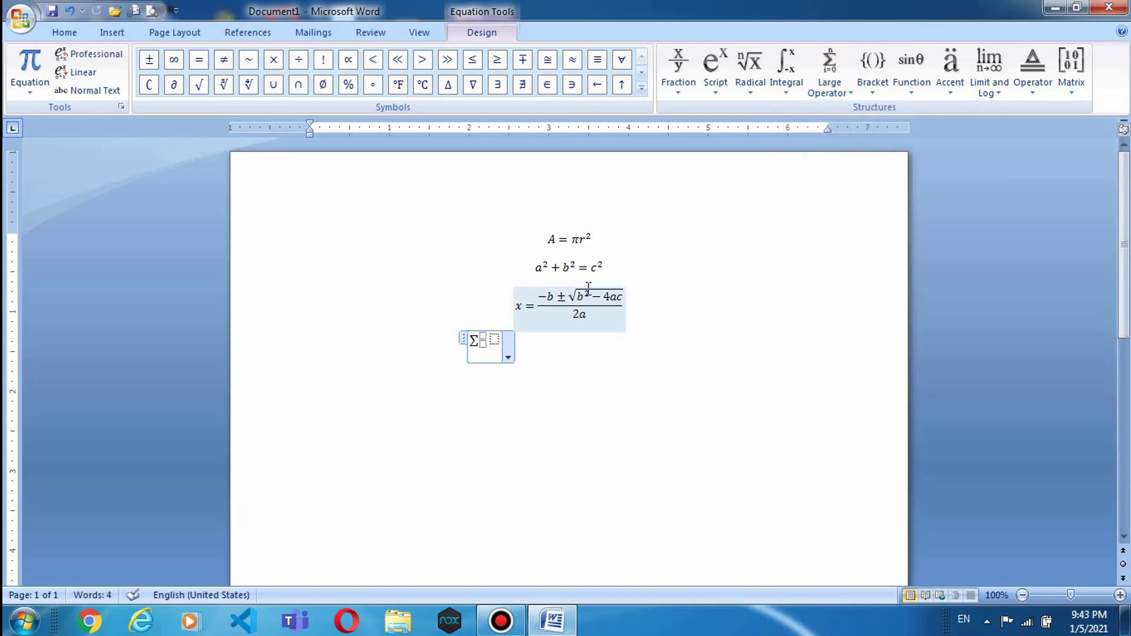
- Undo the summation, reinsert one with upper and lower limits, then select and delete it
key(ctrl+z)
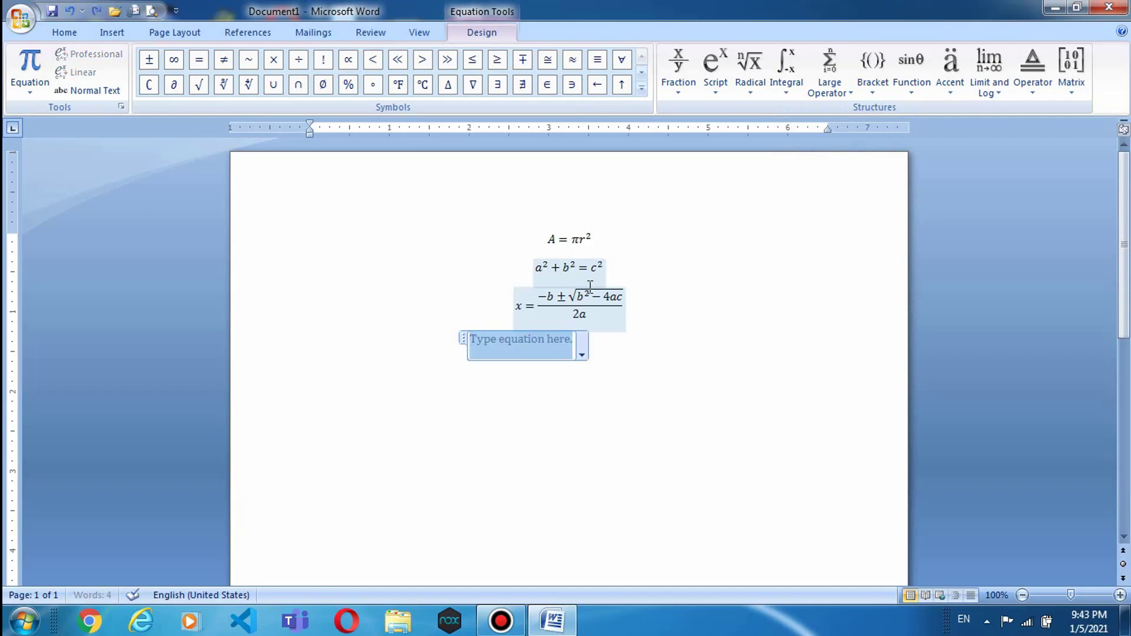
click(846, 95)
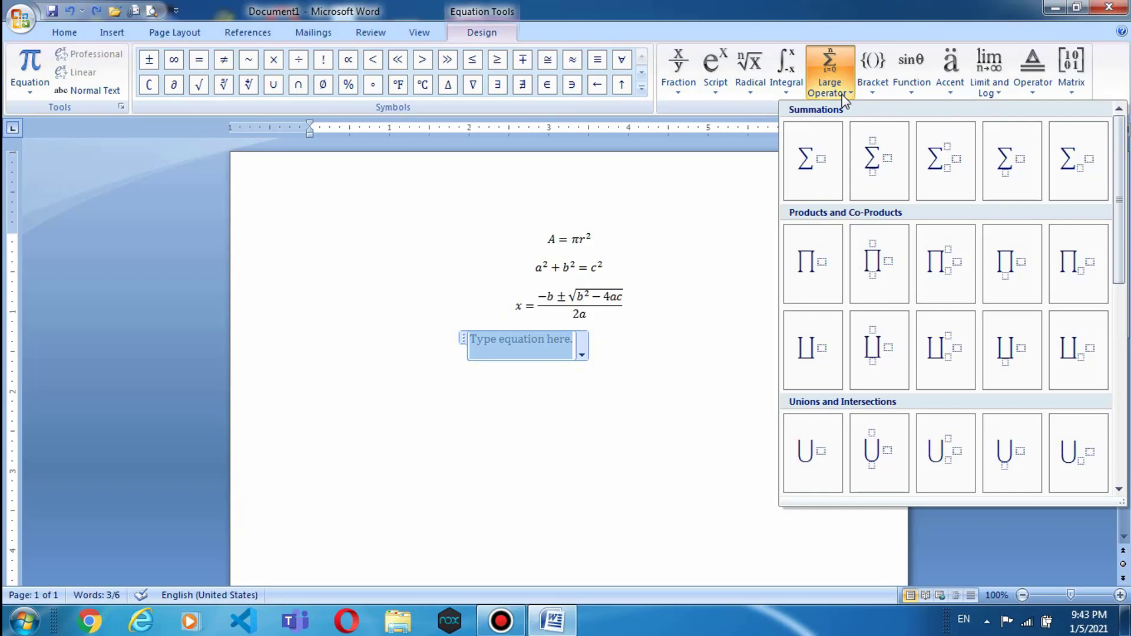
click(879, 159)
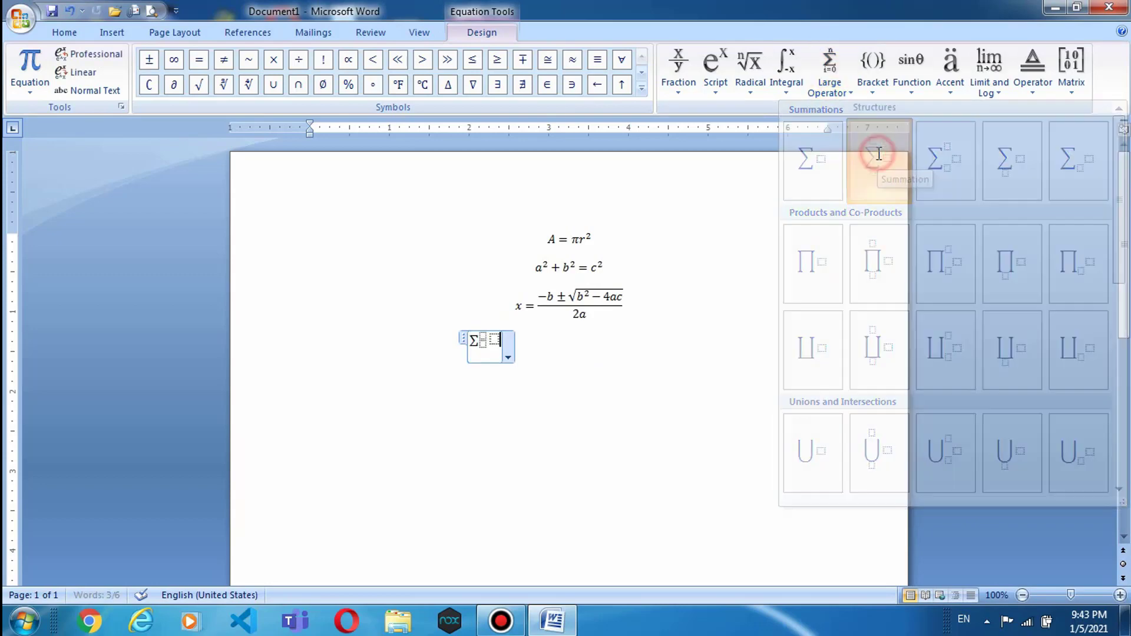
click(598, 380)
click(482, 342)
click(476, 342)
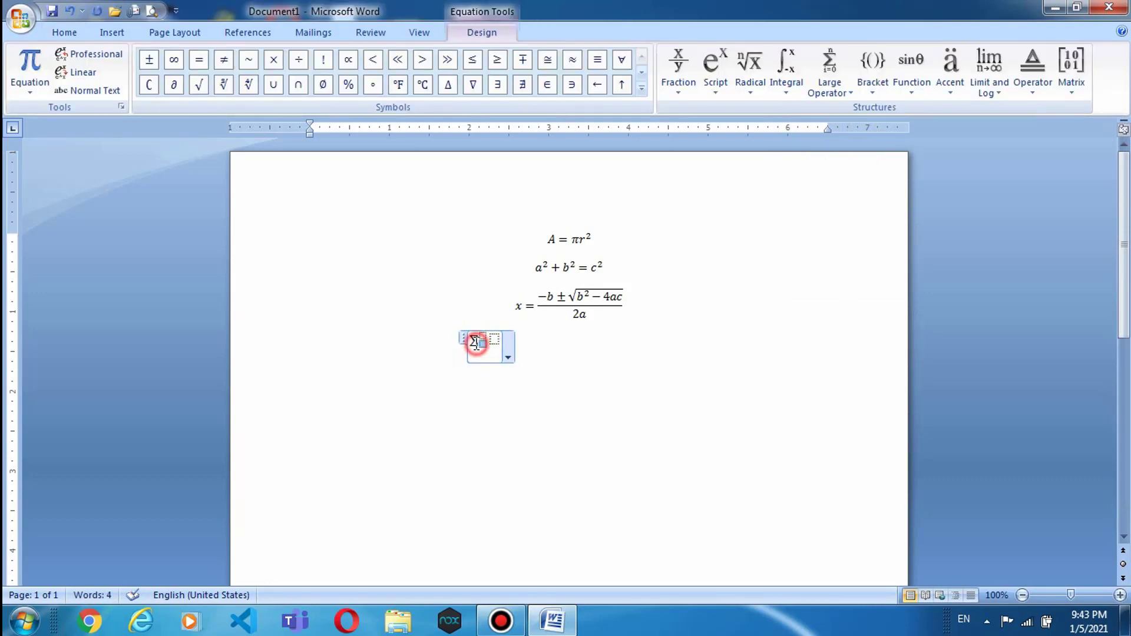
triple_click(494, 351)
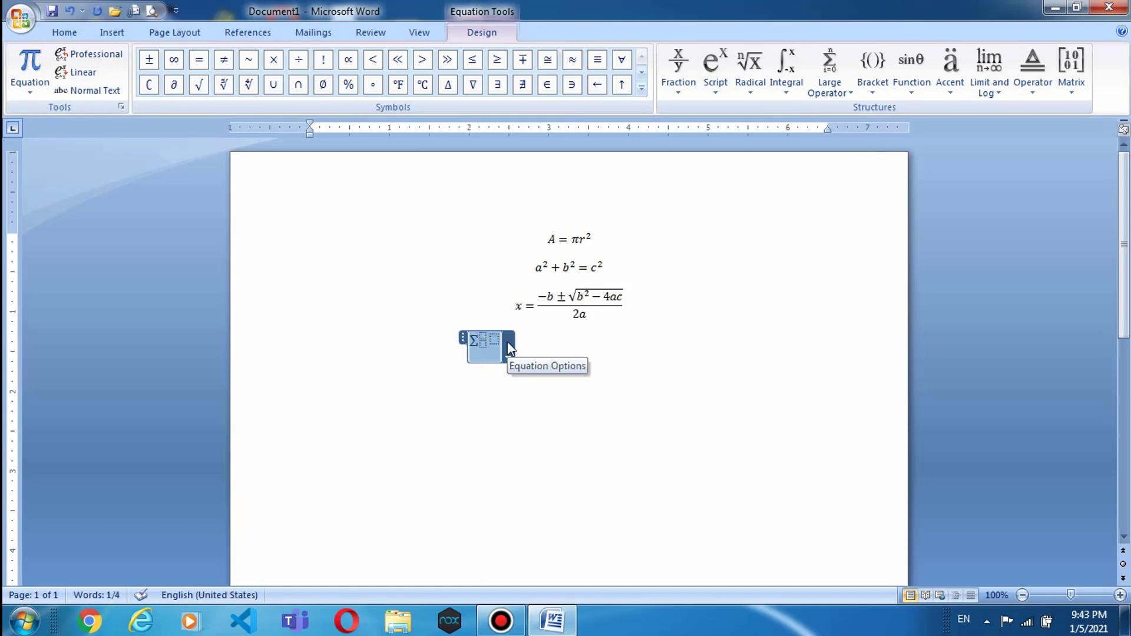
key(Delete)
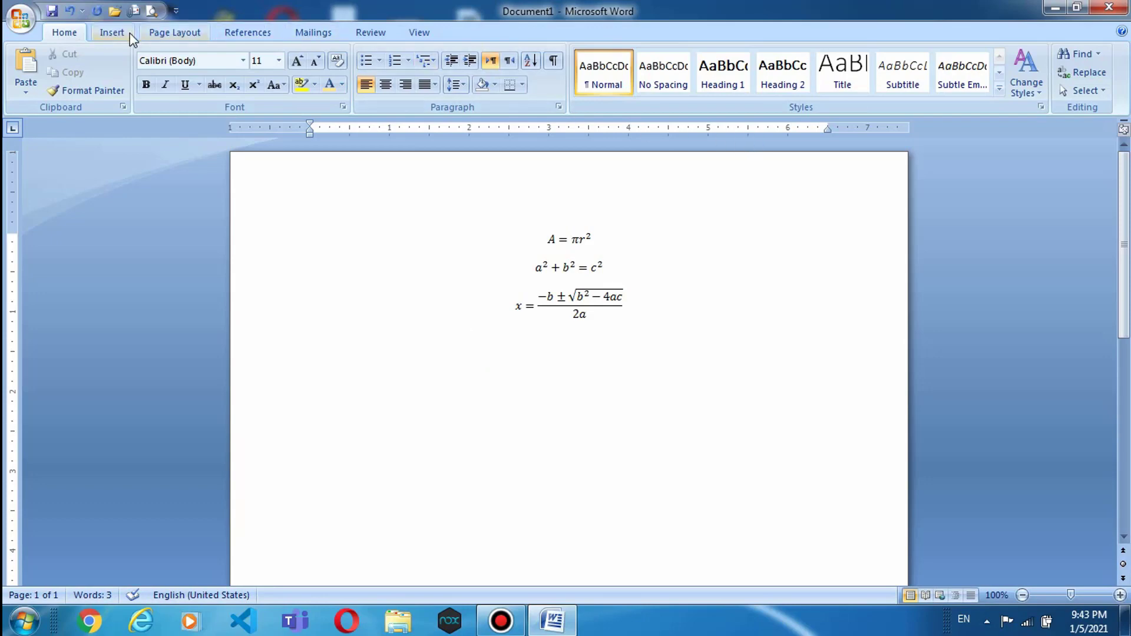
- Insert a fresh blank equation below the quadratic formula and show the Large Operator templates
click(121, 32)
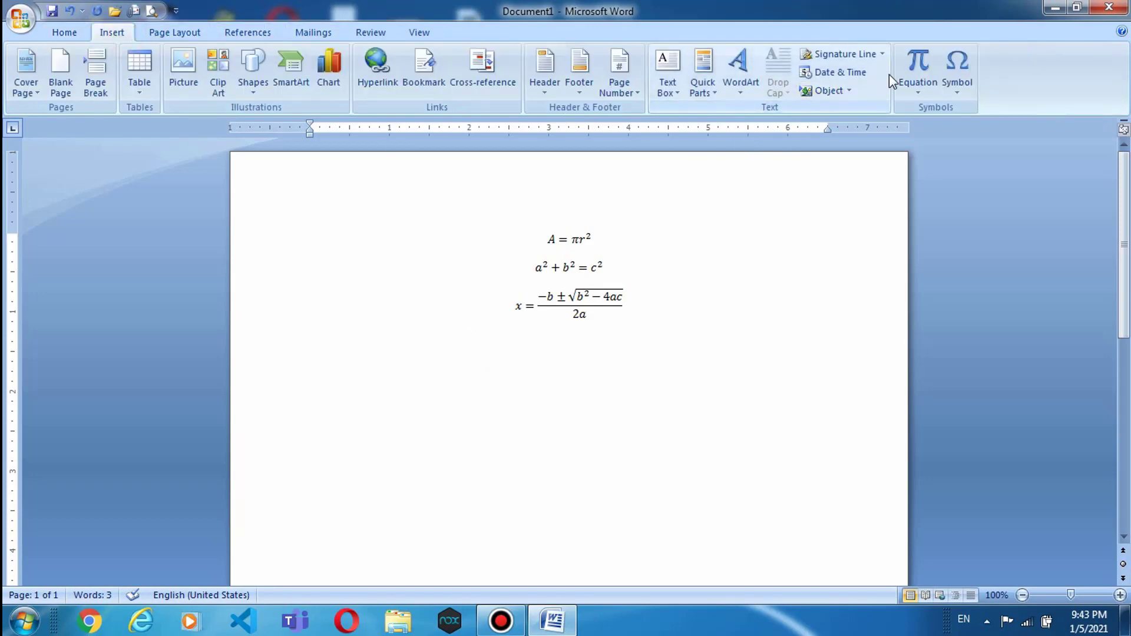
click(918, 86)
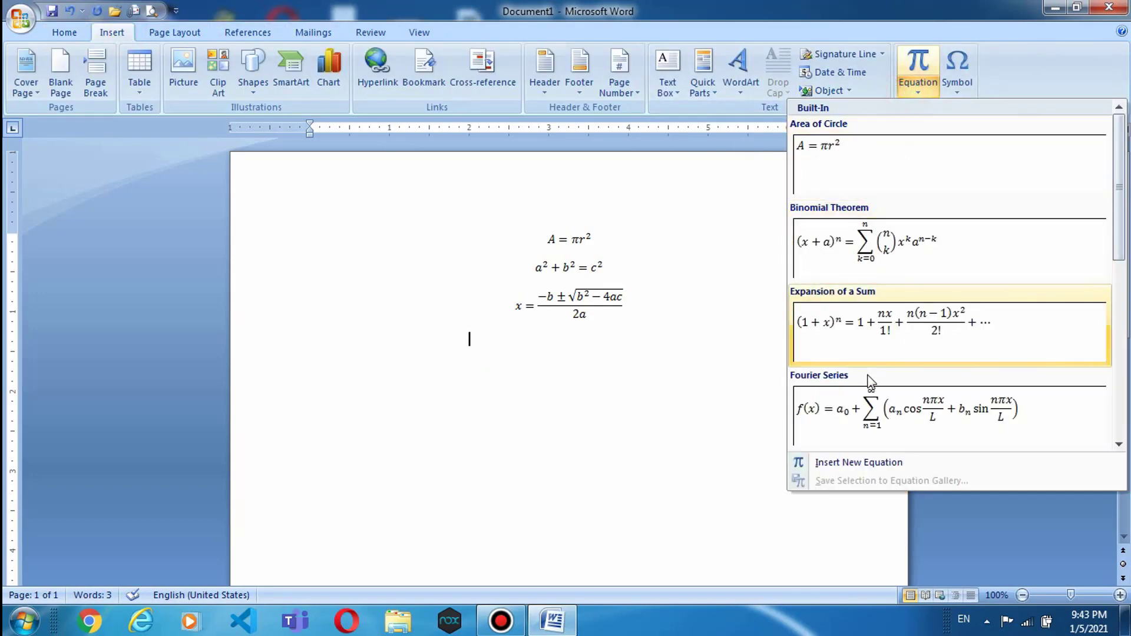
click(859, 463)
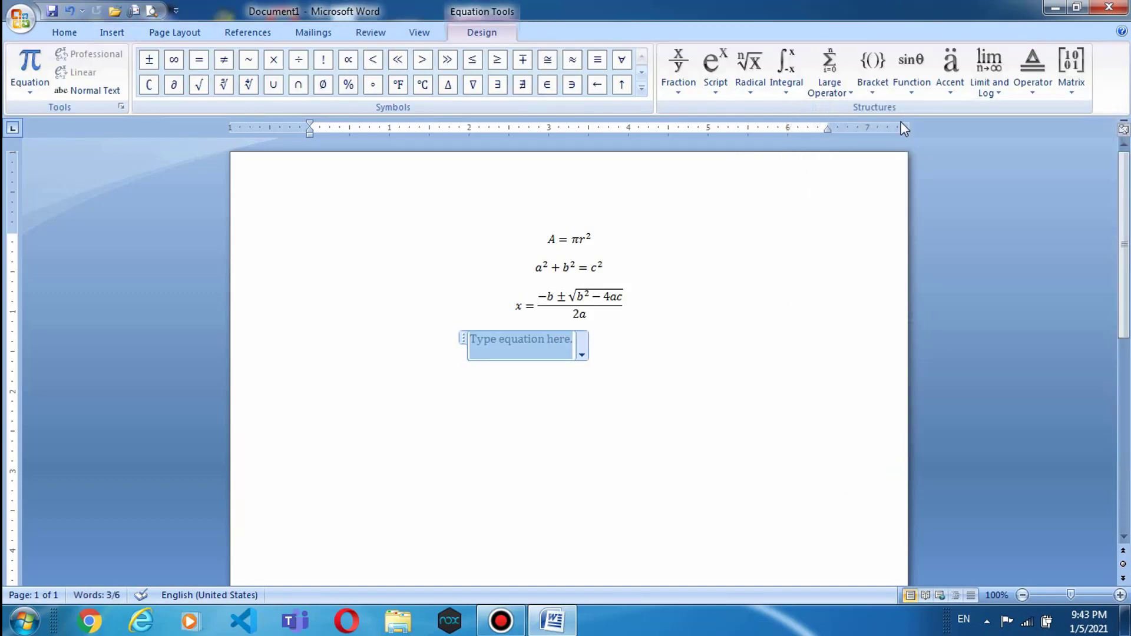
click(854, 93)
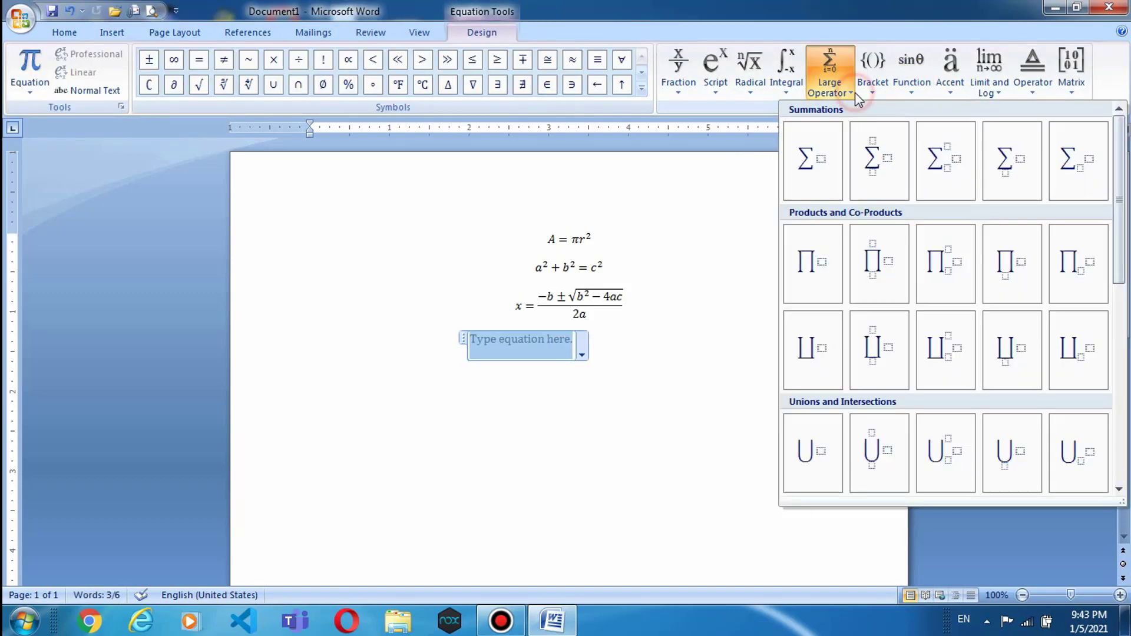